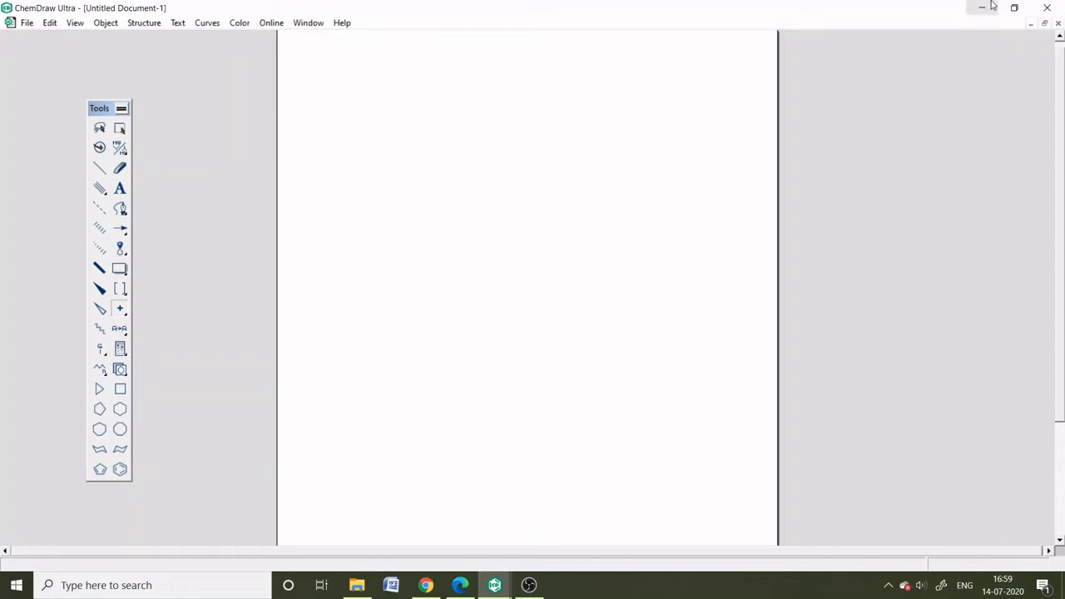
- Launch ChemDraw Ultra 12.0 from the desktop and decline the update of its file associations
{"action": "left_click", "coordinate": [982, 7]}
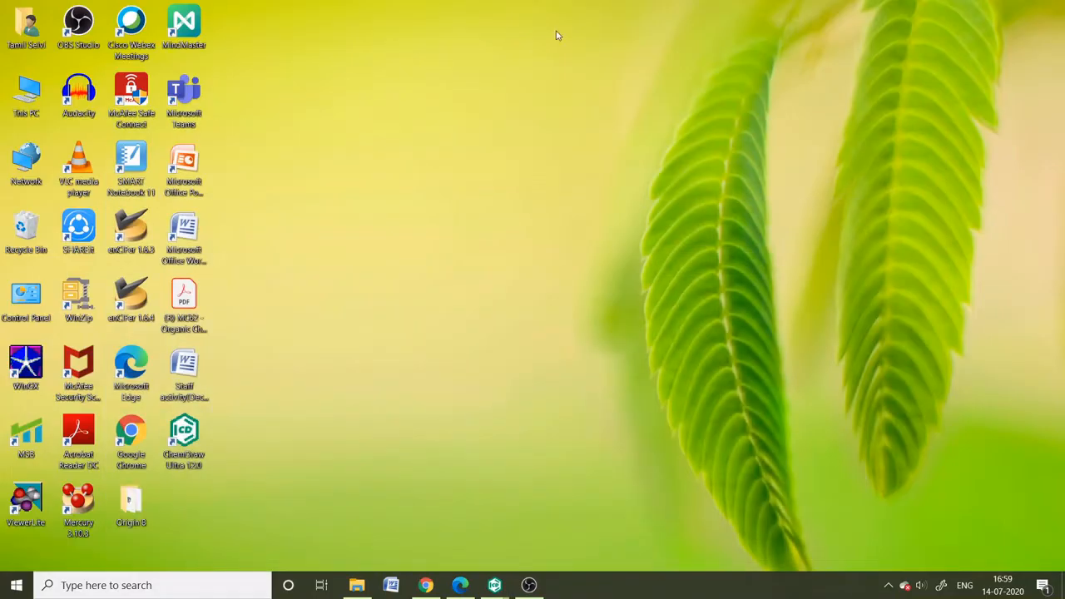
{"action": "double_click", "coordinate": [183, 438]}
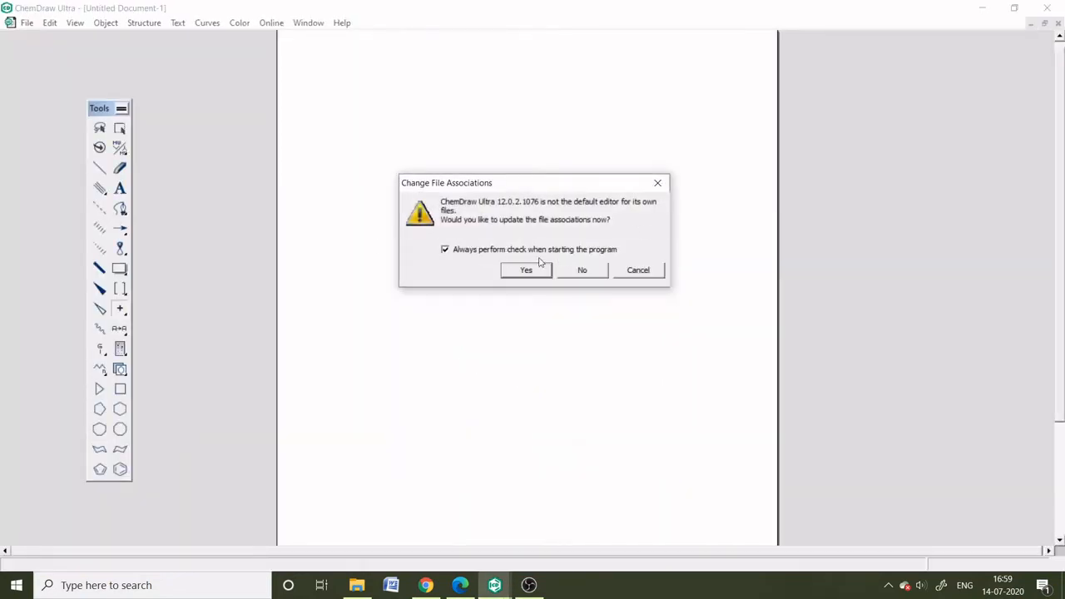
{"action": "left_click", "coordinate": [567, 267]}
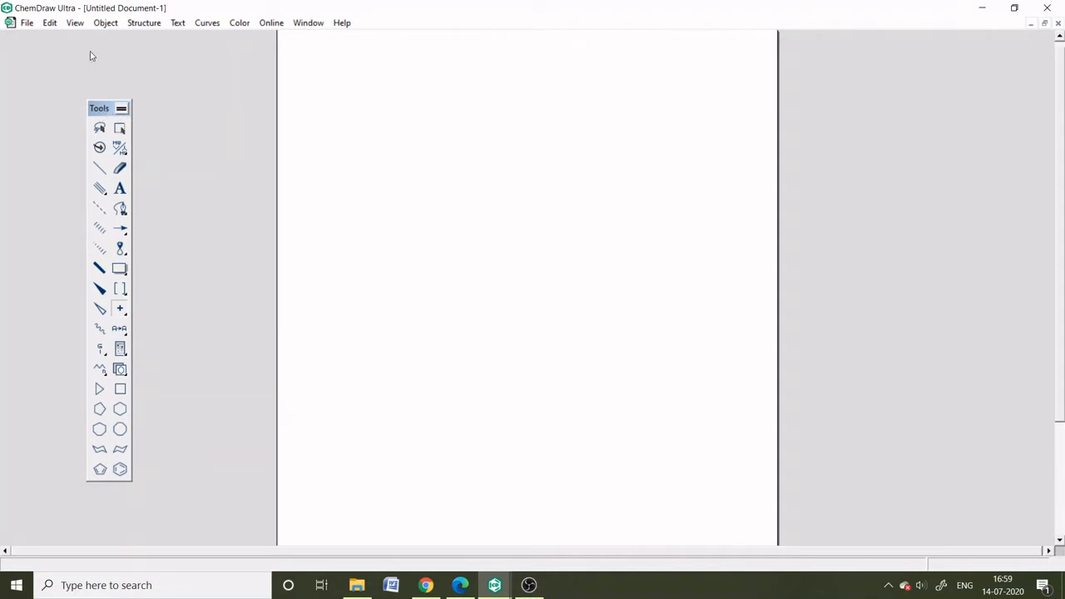
{"action": "left_click", "coordinate": [75, 24]}
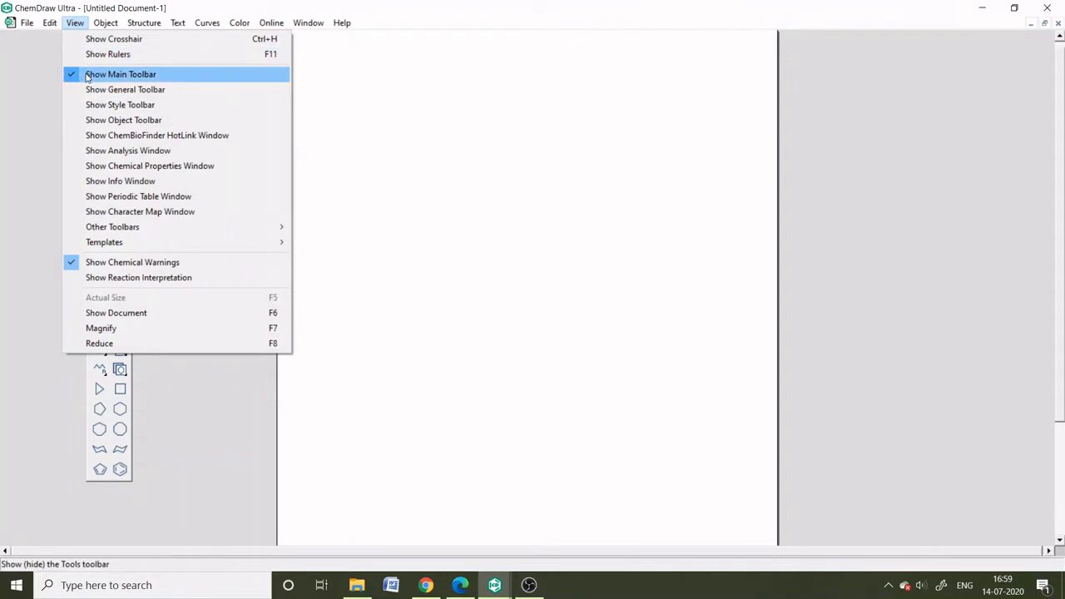
{"action": "left_click", "coordinate": [197, 444]}
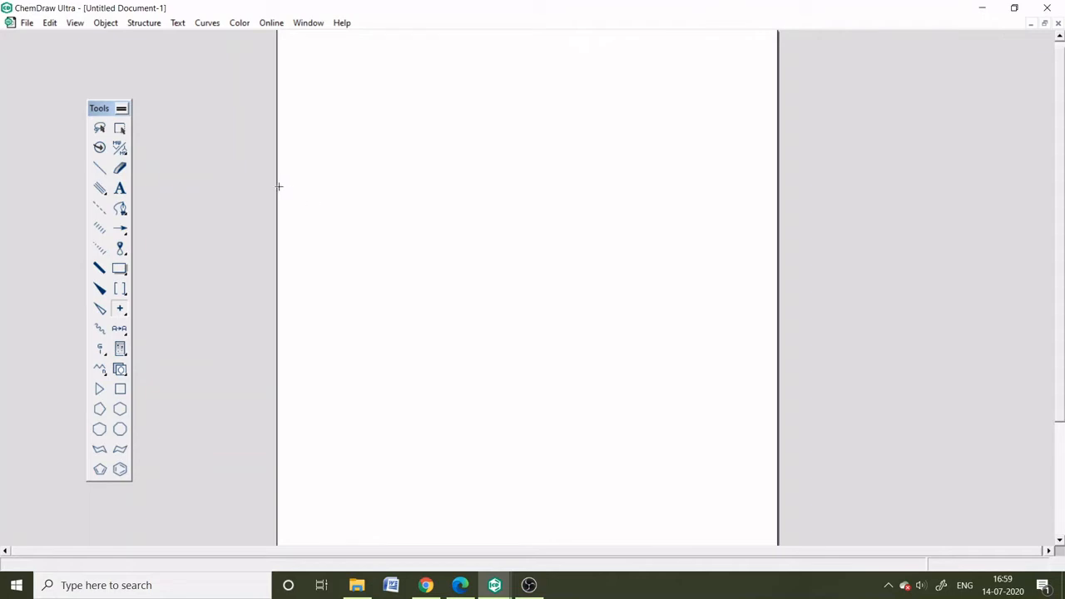
{"action": "scroll", "coordinate": [496, 81], "scroll_direction": "up", "scroll_amount": 2}
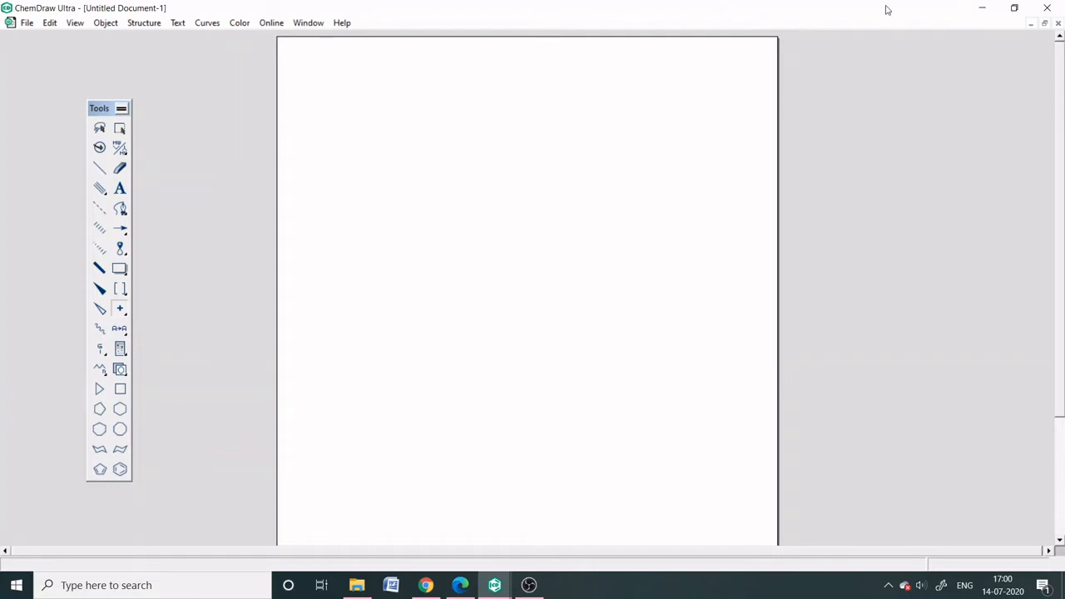
{"action": "left_click", "coordinate": [982, 7]}
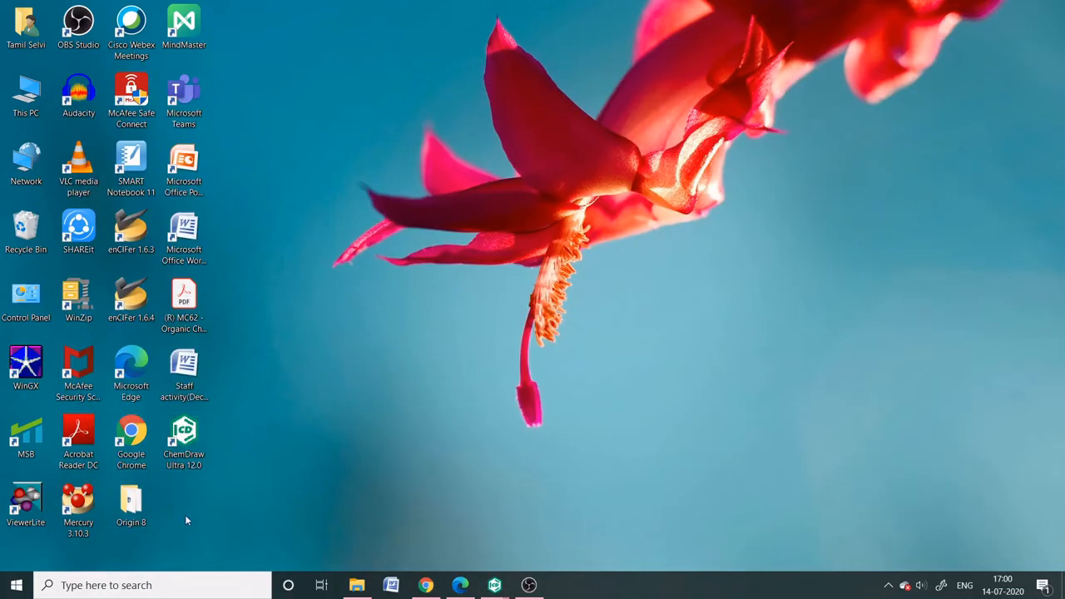
{"action": "mouse_move", "coordinate": [485, 591]}
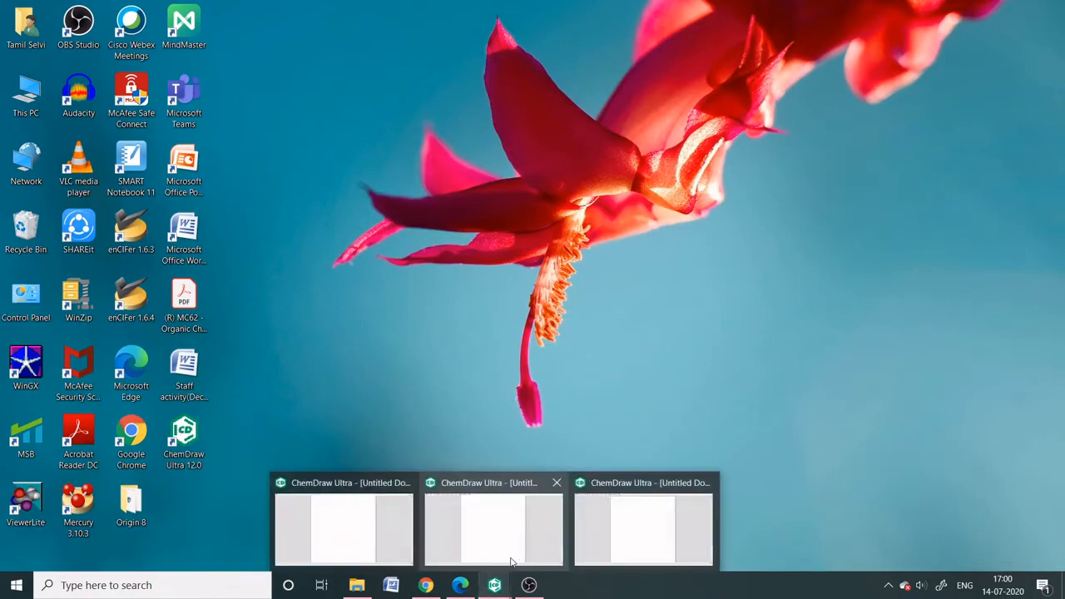
{"action": "left_click", "coordinate": [614, 545]}
{"action": "left_click", "coordinate": [614, 545]}
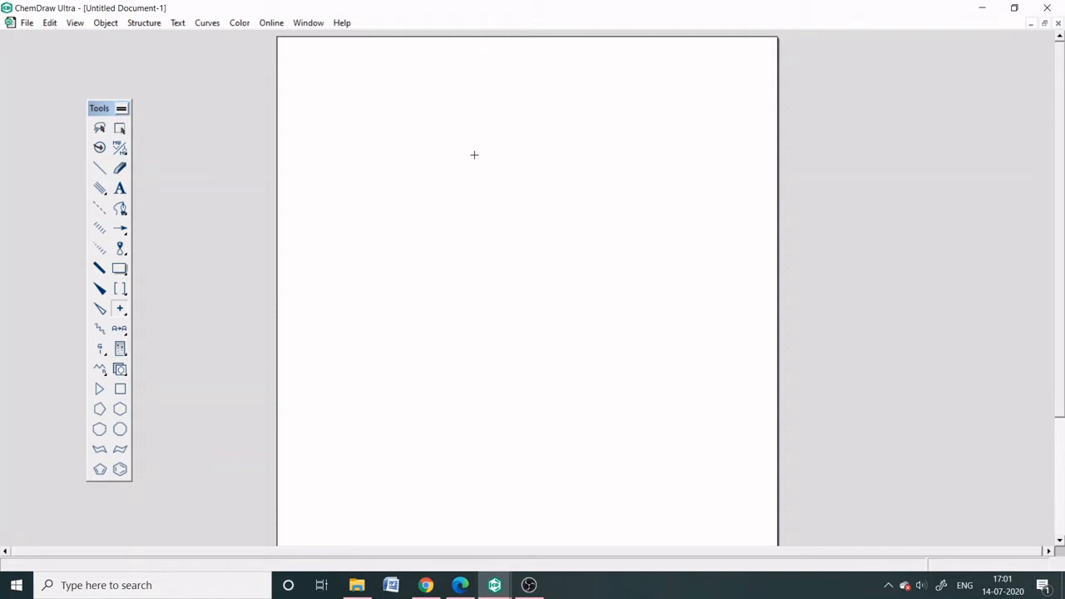
- Activate the Solid Bond tool for drawing single bonds
{"action": "left_click", "coordinate": [98, 168]}
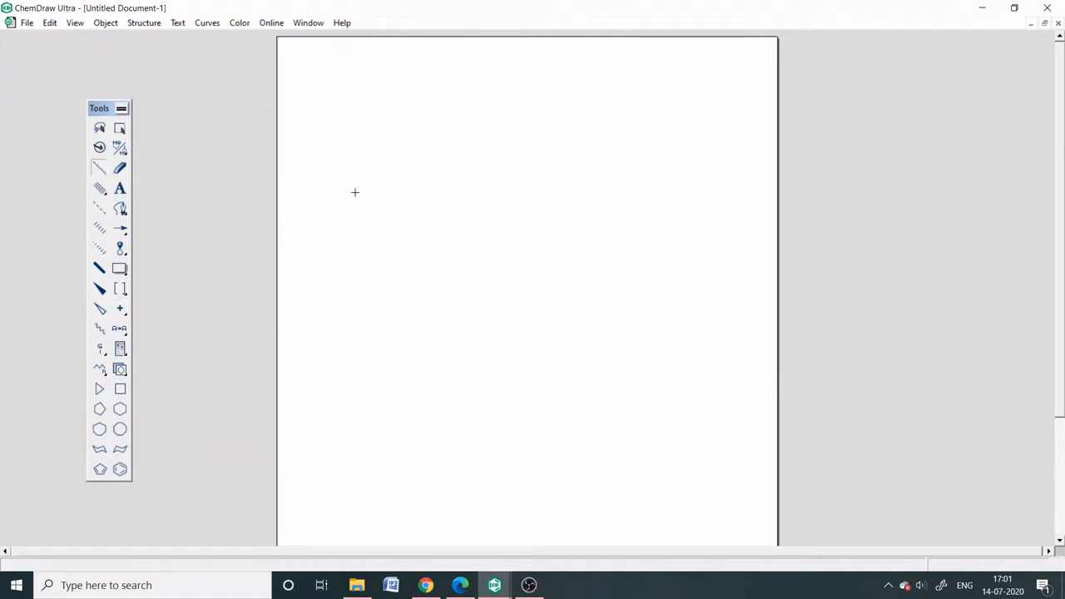
{"action": "left_click", "coordinate": [102, 191]}
{"action": "left_click", "coordinate": [121, 200]}
{"action": "left_click", "coordinate": [103, 173]}
{"action": "left_click", "coordinate": [27, 24]}
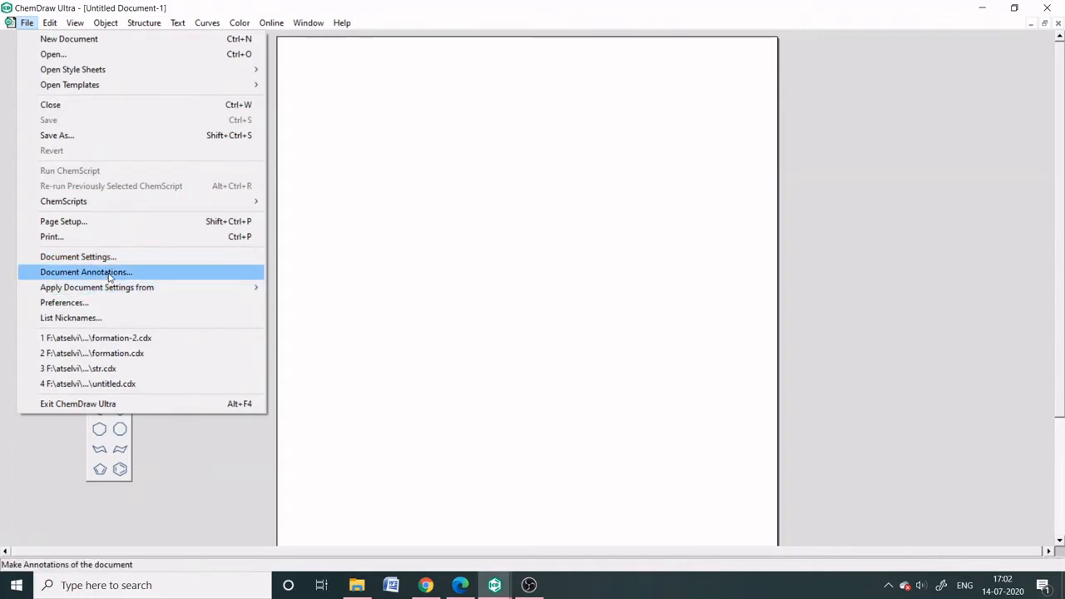
{"action": "mouse_move", "coordinate": [121, 293]}
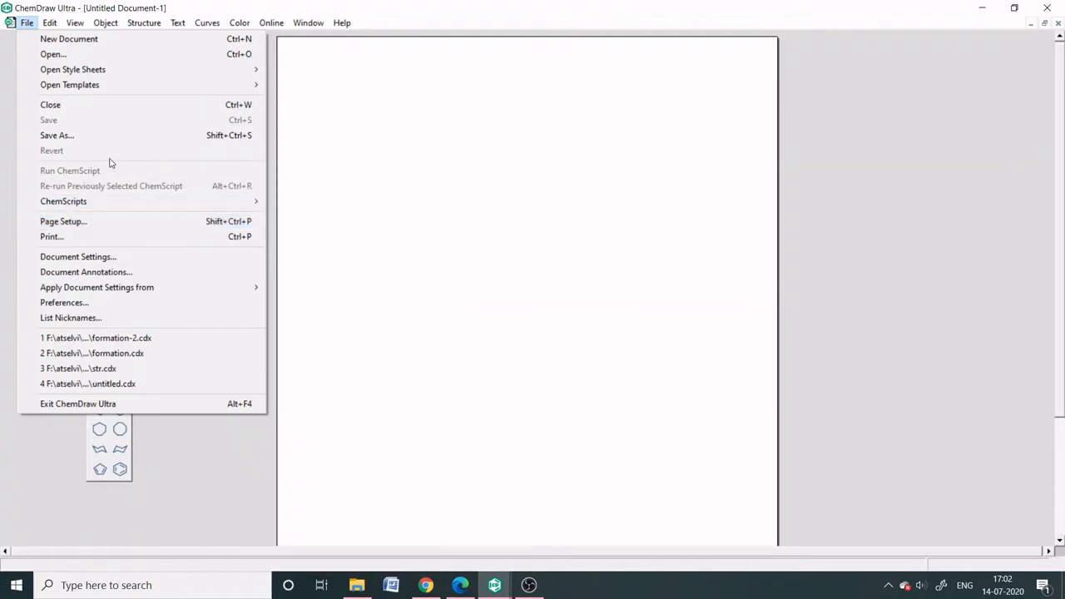
{"action": "mouse_move", "coordinate": [137, 21]}
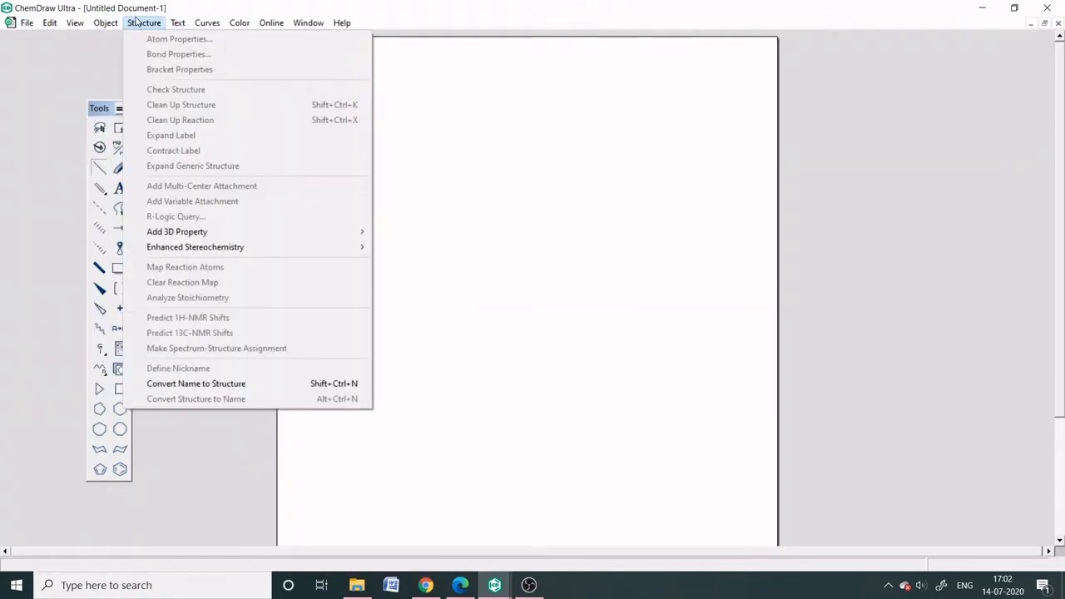
{"action": "left_click", "coordinate": [146, 24]}
{"action": "left_click", "coordinate": [76, 24]}
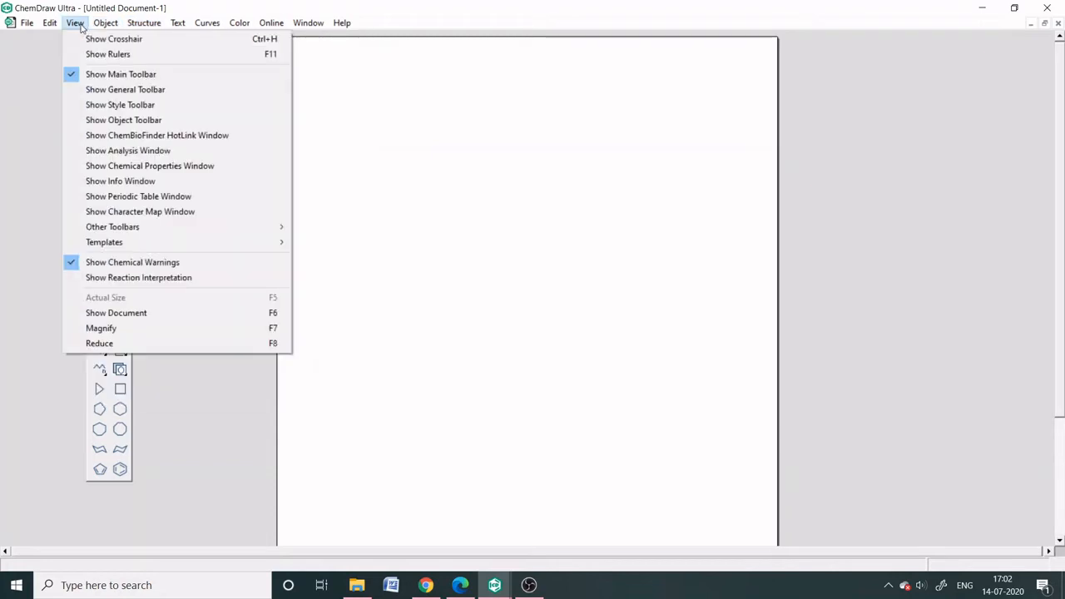
{"action": "mouse_move", "coordinate": [106, 23]}
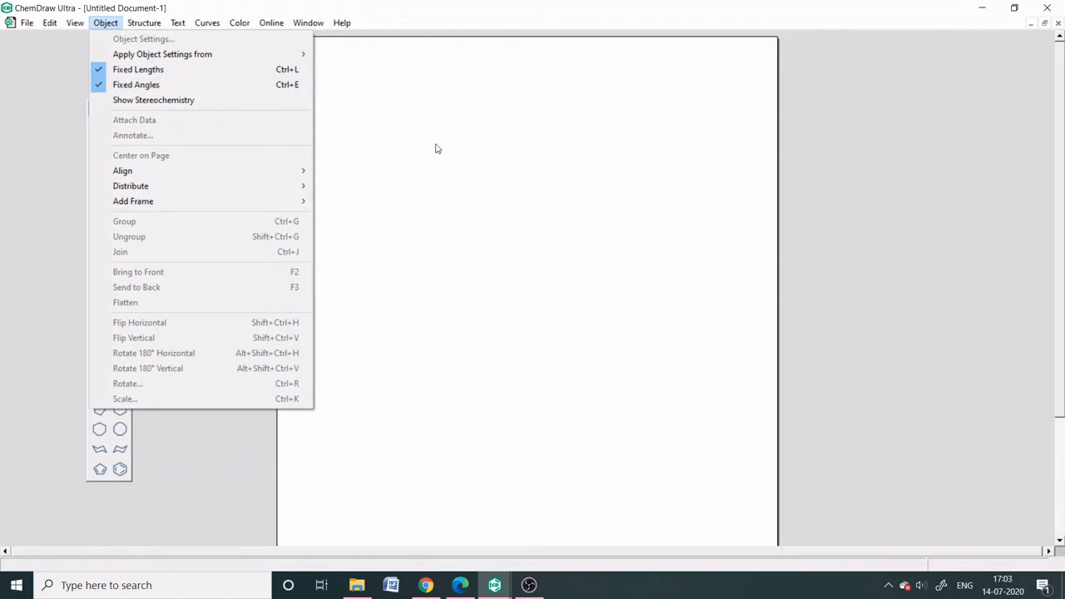
{"action": "left_click", "coordinate": [417, 162]}
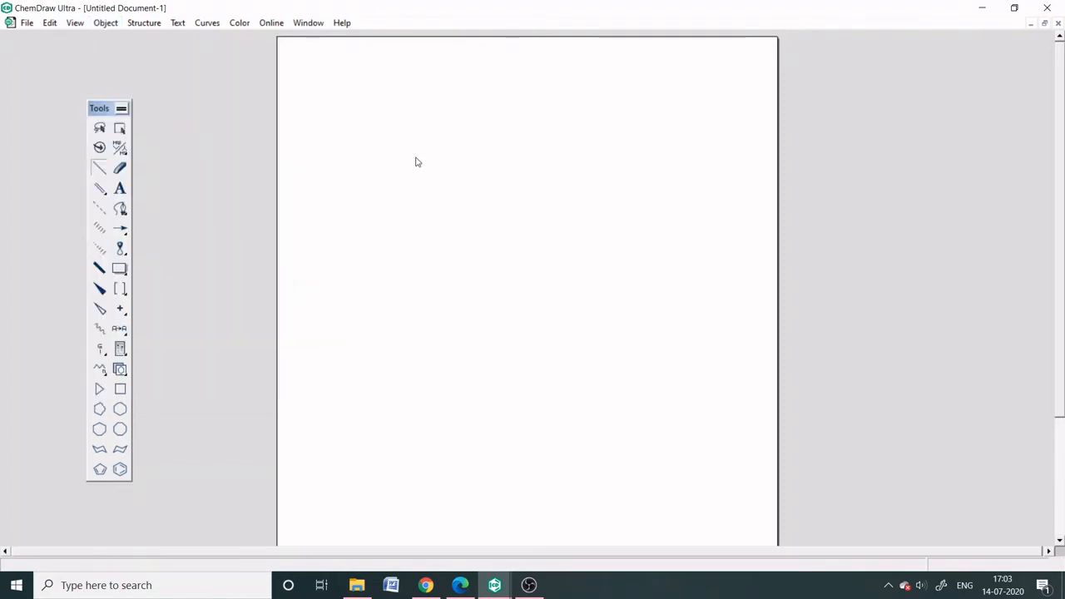
- Draw the first two single bonds of a zigzag carbon chain in the upper part of the page
{"action": "left_click", "coordinate": [416, 158]}
{"action": "key", "text": "ctrl+z"}
{"action": "left_click_drag", "start_coordinate": [439, 173], "coordinate": [412, 194]}
{"action": "left_click", "coordinate": [441, 174]}
{"action": "left_click", "coordinate": [457, 188]}
{"action": "left_click", "coordinate": [466, 195]}
{"action": "key", "text": "ctrl+z"}
{"action": "key", "text": "ctrl+z"}
{"action": "left_click", "coordinate": [463, 188]}
{"action": "key", "text": "ctrl+z"}
- Extend the zigzag chain by three more single bonds to form a six-carbon hexane skeleton
{"action": "left_click", "coordinate": [463, 186]}
{"action": "left_click", "coordinate": [488, 175]}
{"action": "left_click", "coordinate": [513, 188]}
- Draw four single bonds meeting at one central carbon below the hexane chain
{"action": "left_click", "coordinate": [439, 275]}
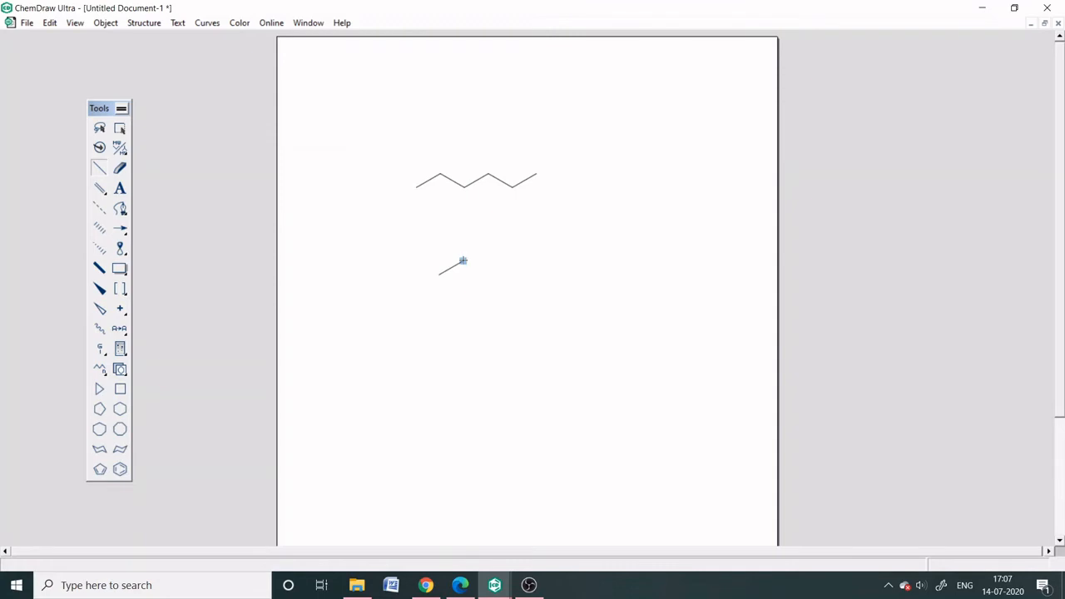
{"action": "left_click", "coordinate": [463, 260]}
{"action": "left_click", "coordinate": [464, 260]}
{"action": "left_click", "coordinate": [463, 262]}
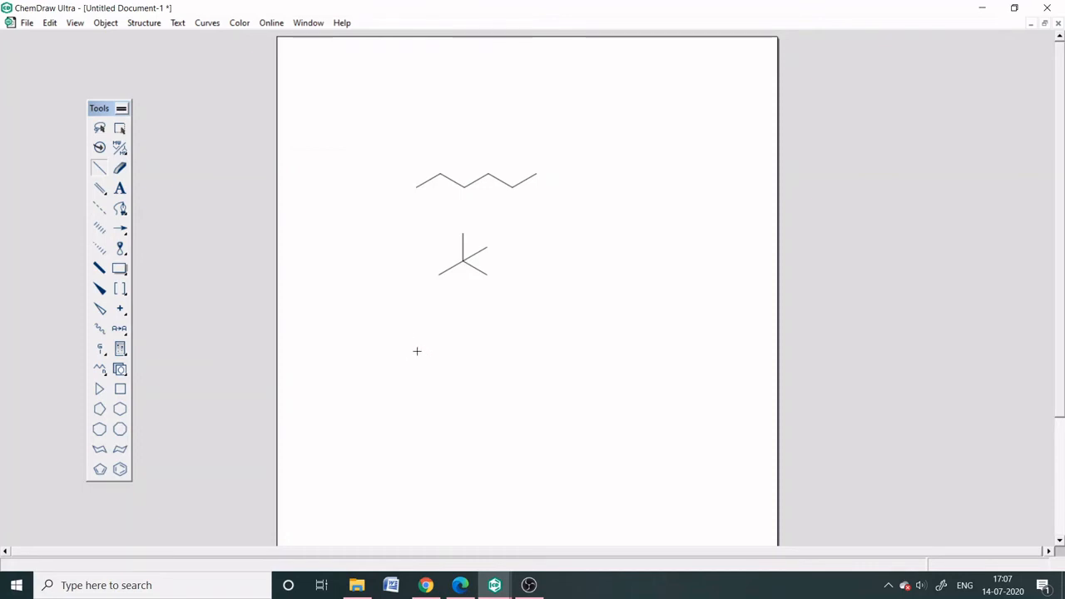
- Add the text caption "2-methyl-2-pentene" below the branched four-bond structure
{"action": "left_click", "coordinate": [118, 190]}
{"action": "left_click", "coordinate": [414, 355]}
{"action": "type", "text": "2-methyl-2"}
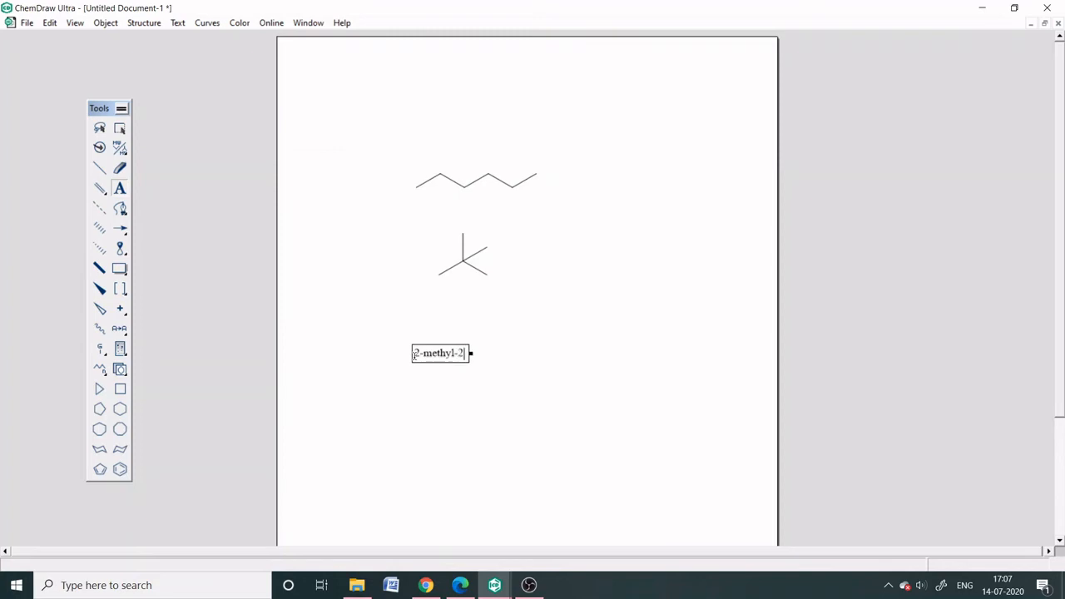
{"action": "type", "text": "-pentene"}
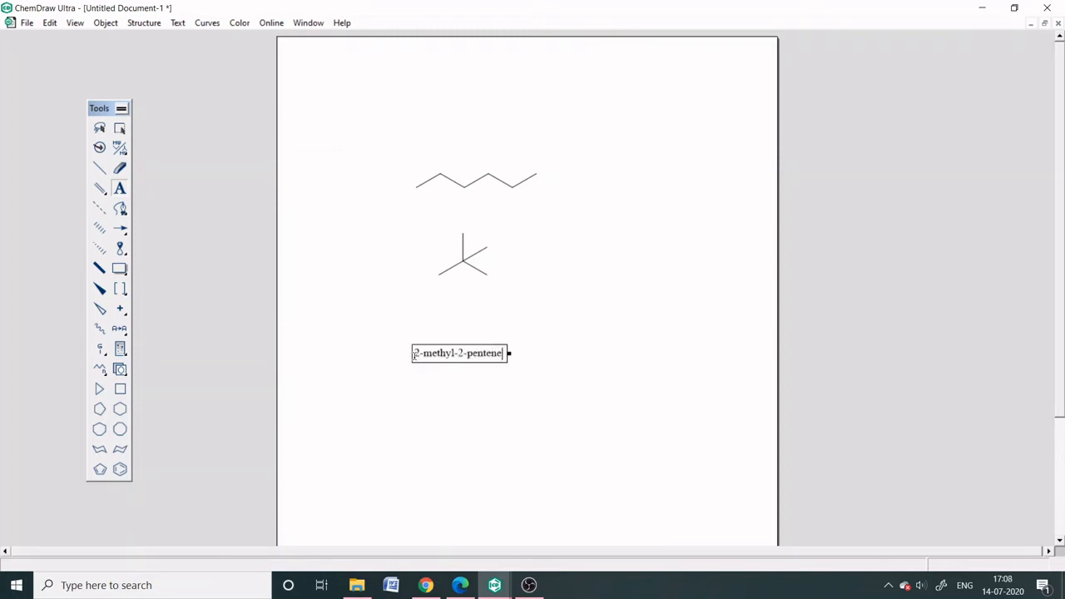
{"action": "left_click", "coordinate": [454, 418]}
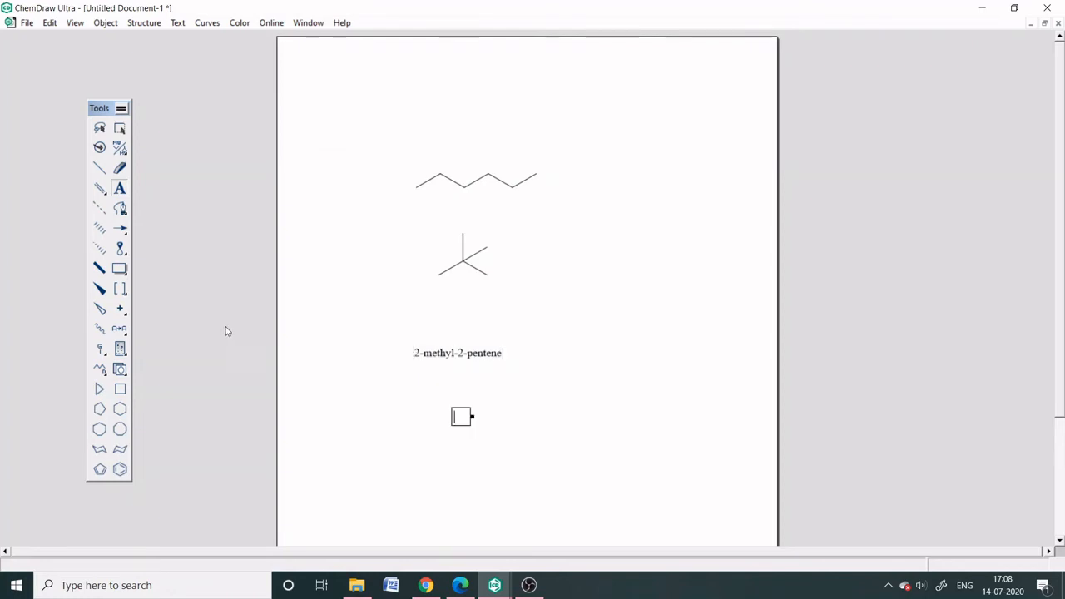
- Draw a five-carbon zigzag chain of single bonds beneath the 2-methyl-2-pentene caption
{"action": "left_click", "coordinate": [98, 168]}
{"action": "left_click", "coordinate": [421, 399]}
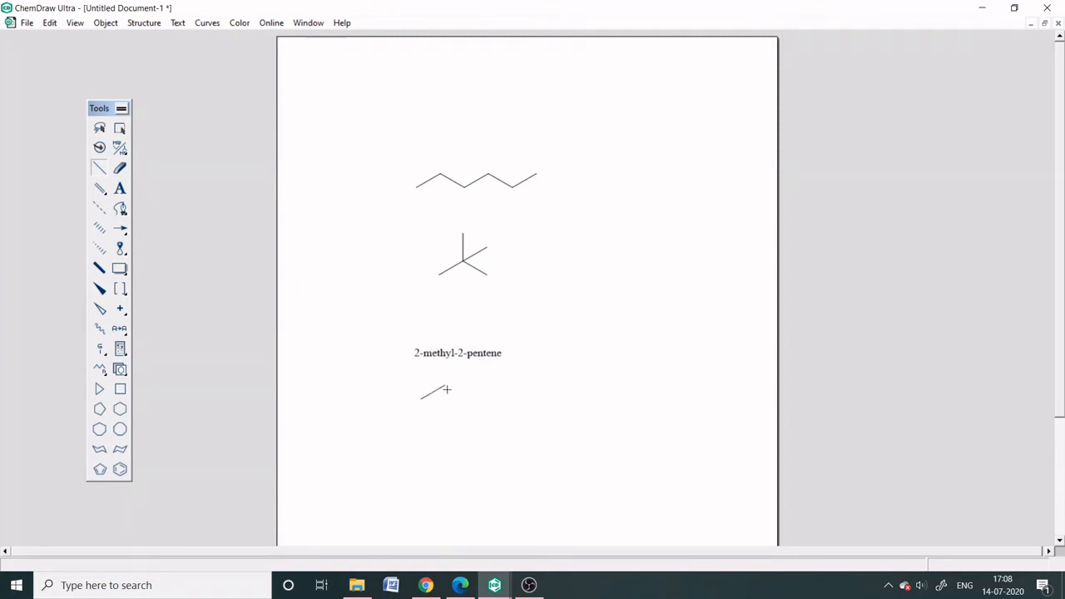
{"action": "left_click", "coordinate": [445, 386]}
{"action": "left_click", "coordinate": [469, 399]}
{"action": "left_click", "coordinate": [494, 386]}
{"action": "left_click_drag", "start_coordinate": [492, 386], "coordinate": [471, 398]}
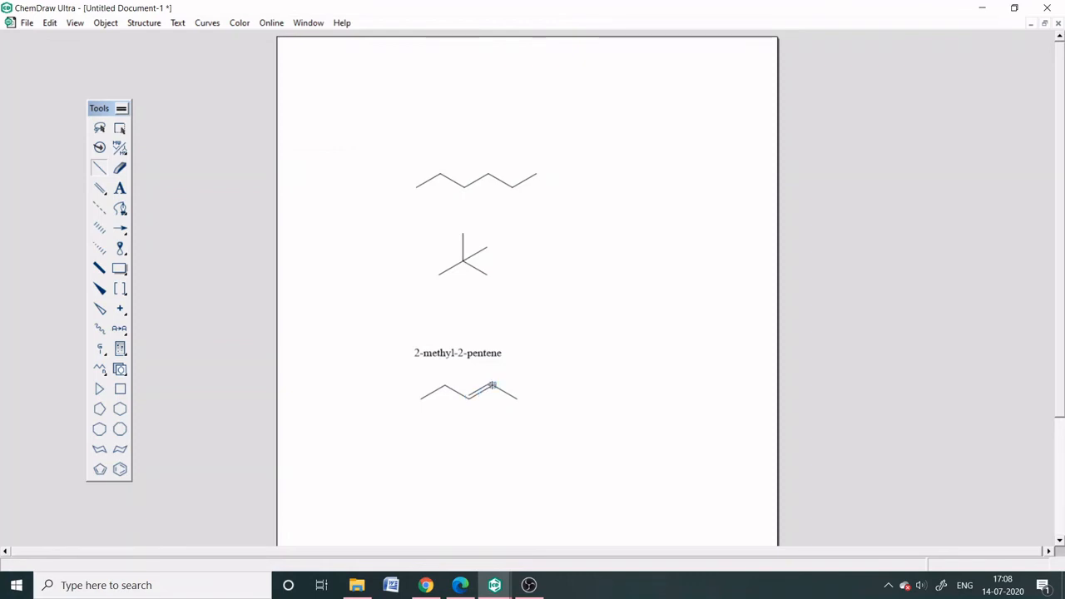
{"action": "mouse_move", "coordinate": [493, 386]}
{"action": "left_mouse_down"}
{"action": "mouse_move", "coordinate": [470, 399]}
{"action": "mouse_move", "coordinate": [494, 386]}
{"action": "left_mouse_up"}
{"action": "key", "text": "ctrl+z"}
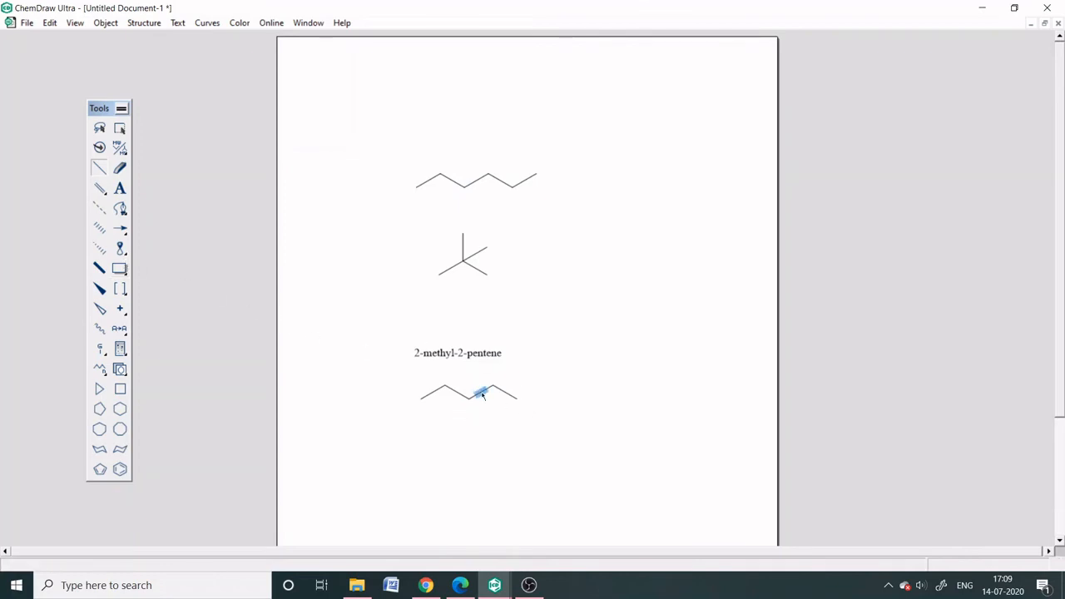
- Make the third bond of the five-carbon chain a double bond and add a methyl branch on its upper carbon
{"action": "left_click", "coordinate": [98, 193]}
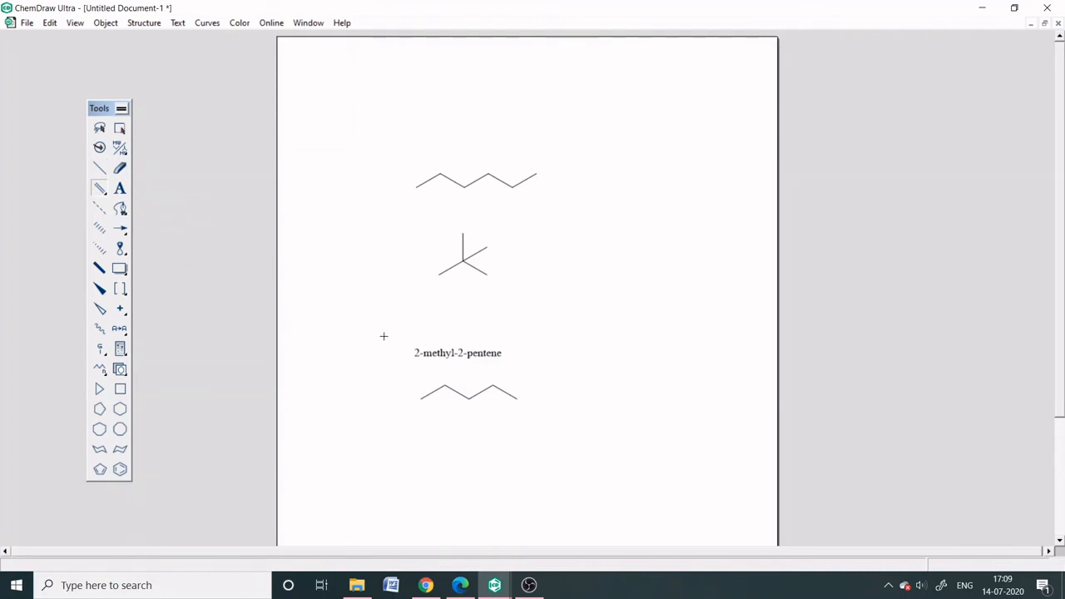
{"action": "left_click", "coordinate": [478, 397]}
{"action": "left_click", "coordinate": [97, 176]}
{"action": "left_click", "coordinate": [492, 385]}
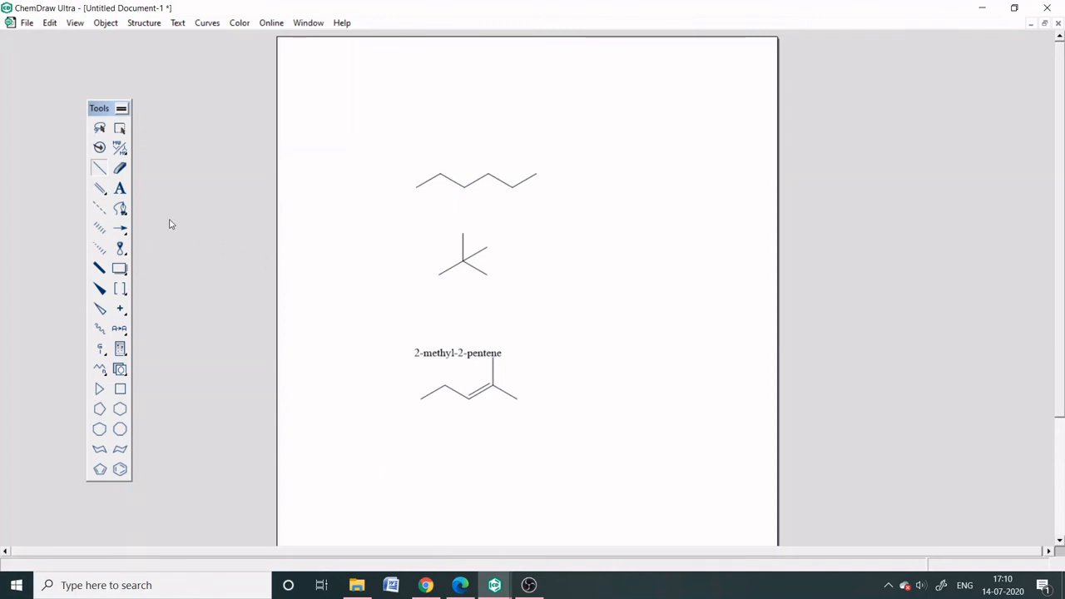
- Label the end atoms of the 2-methyl-2-pentene chain, OH on the double-bond side and SH on the other
{"action": "left_click", "coordinate": [121, 192]}
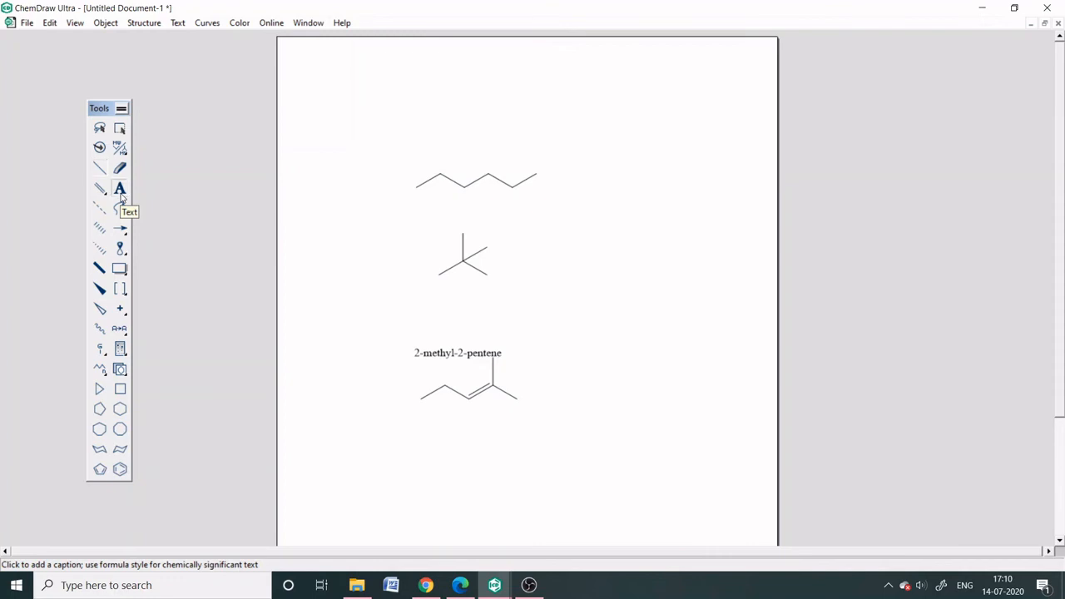
{"action": "left_click", "coordinate": [516, 399]}
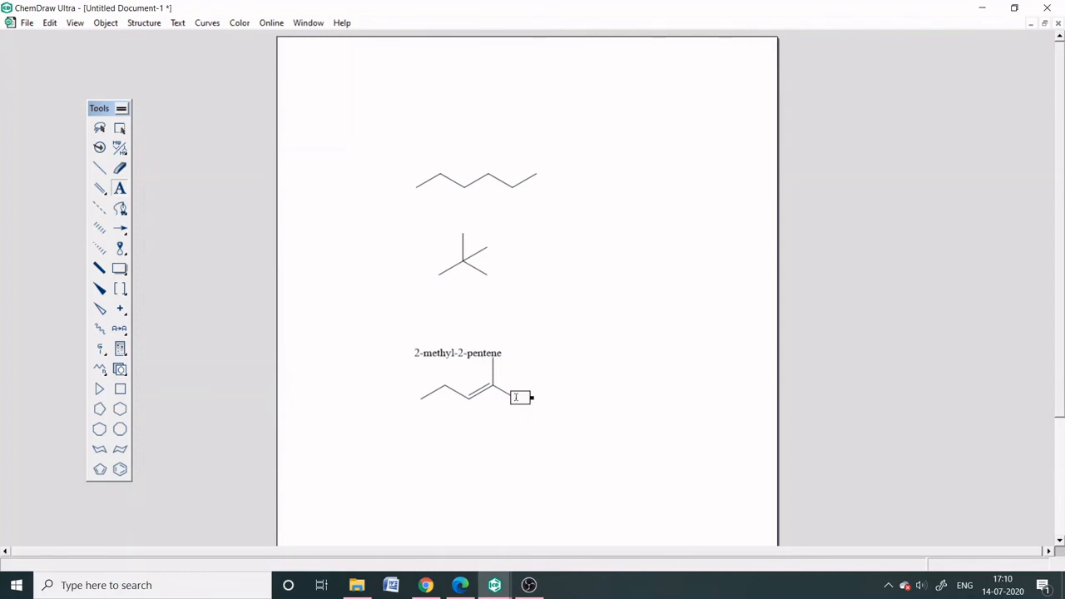
{"action": "type", "text": "OH"}
{"action": "left_click", "coordinate": [421, 398]}
{"action": "type", "text": "CH"}
{"action": "left_click", "coordinate": [463, 477]}
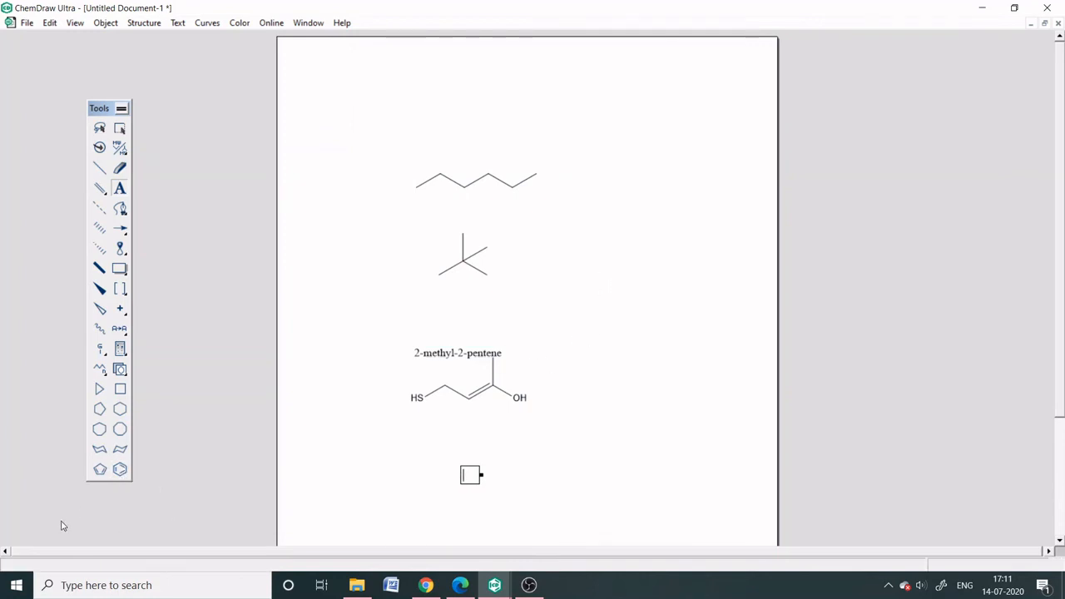
- Place a benzene ring beside the structures and attach single bonds to its top carbon and the adjacent upper-right carbon
{"action": "left_click", "coordinate": [126, 473]}
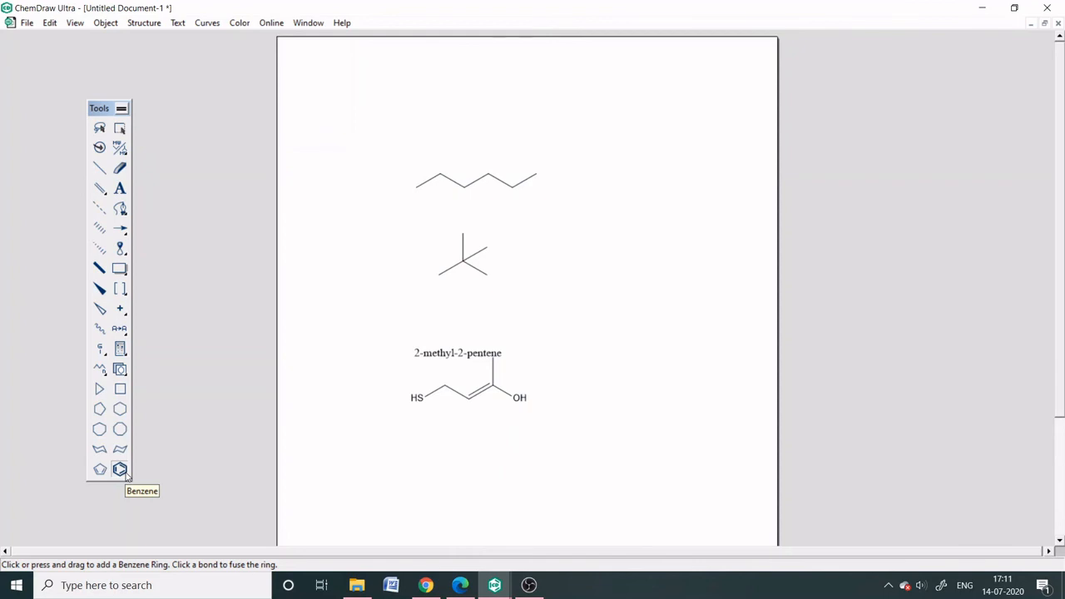
{"action": "left_click", "coordinate": [639, 303]}
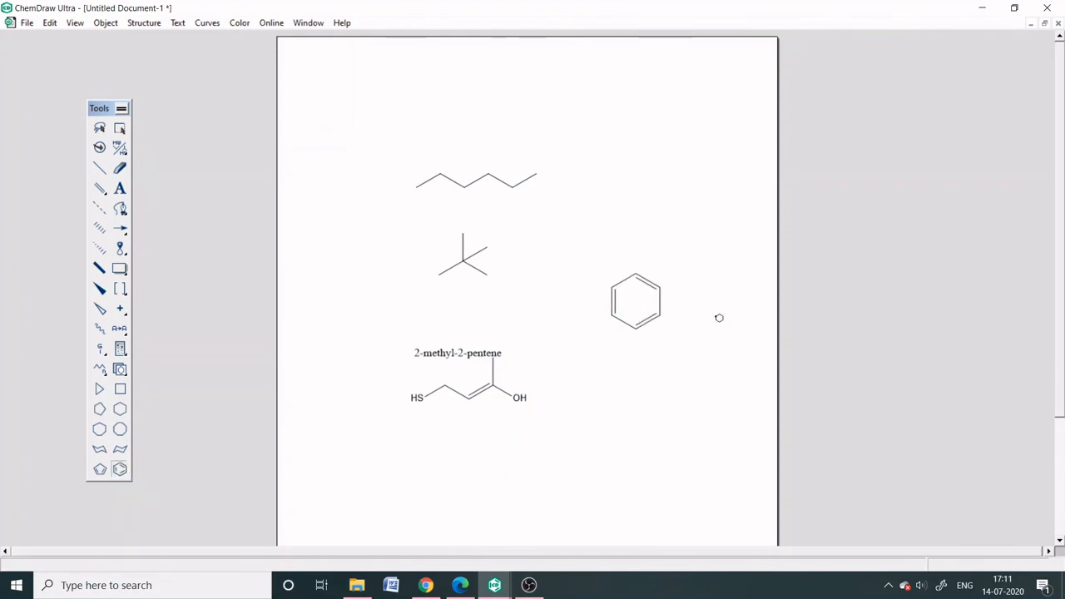
{"action": "left_click", "coordinate": [99, 169]}
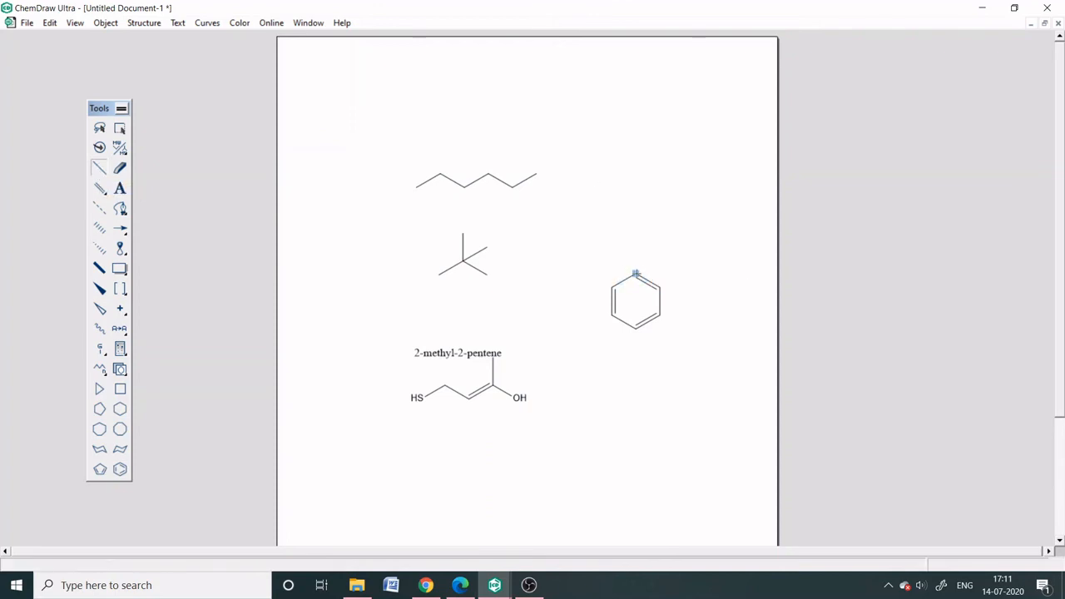
{"action": "left_click", "coordinate": [636, 273]}
{"action": "left_click", "coordinate": [660, 287]}
- Label the end of the benzene ring's top substituent OH
{"action": "left_click", "coordinate": [120, 188]}
{"action": "left_click", "coordinate": [635, 247]}
{"action": "type", "text": "OH"}
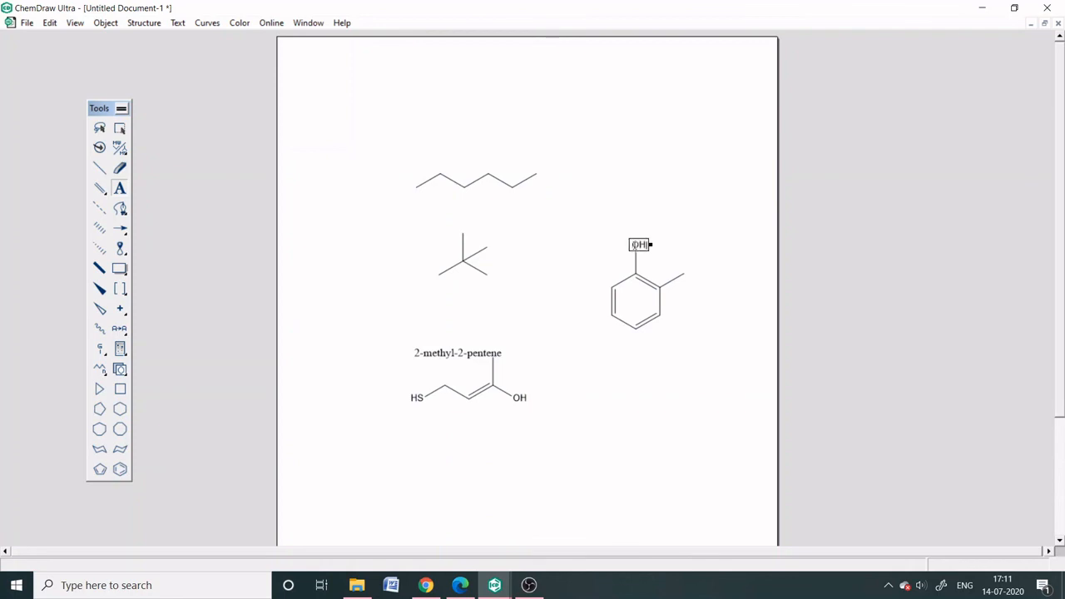
- Try labelling the end of the ring's upper-right substituent OH and clear the label
{"action": "left_click", "coordinate": [681, 277]}
{"action": "type", "text": "OH"}
{"action": "left_click", "coordinate": [710, 327]}
{"action": "left_click", "coordinate": [668, 277]}
{"action": "key", "text": "BackSpace"}
{"action": "key", "text": "BackSpace"}
{"action": "left_click", "coordinate": [727, 267]}
{"action": "left_click", "coordinate": [684, 275]}
{"action": "left_click", "coordinate": [684, 275]}
{"action": "type", "text": "OH"}
{"action": "key", "text": "BackSpace"}
{"action": "key", "text": "BackSpace"}
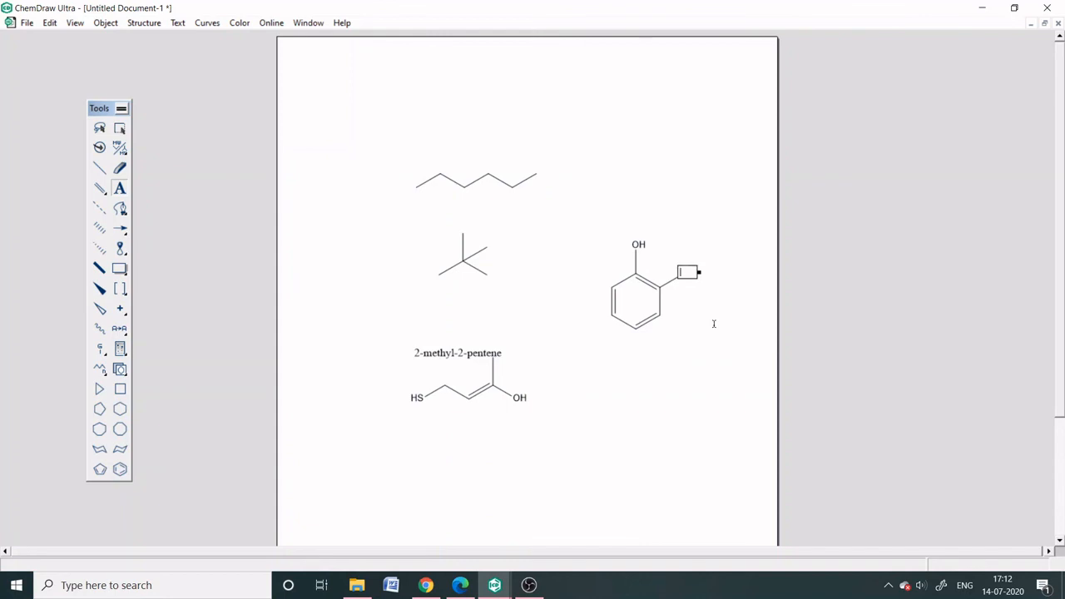
- Add two single bonds to the end of the ring's upper-right substituent and turn the upward-pointing one into a double bond
{"action": "left_click", "coordinate": [99, 167]}
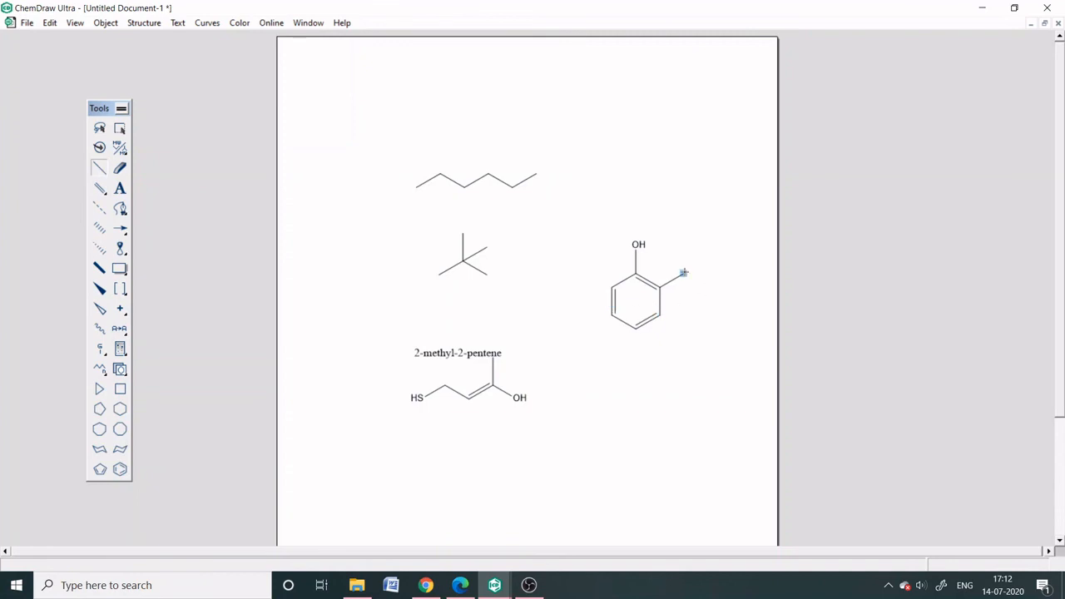
{"action": "left_click", "coordinate": [684, 272]}
{"action": "left_click", "coordinate": [684, 272]}
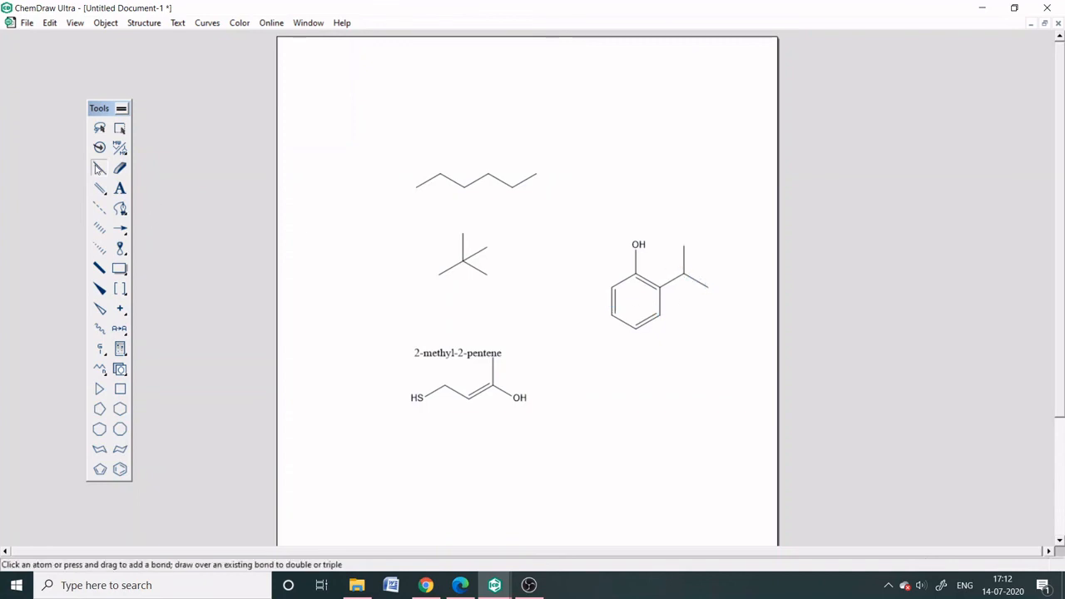
{"action": "left_click", "coordinate": [99, 189]}
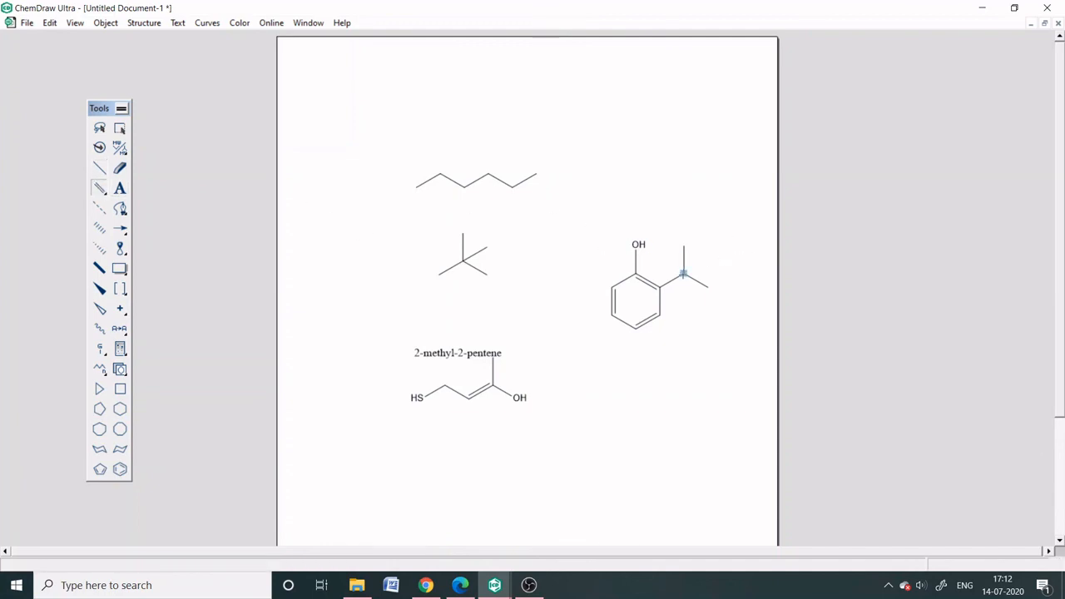
{"action": "left_click", "coordinate": [684, 260]}
- Label the new branch's single-bond end OH and its double-bond end O to form a carboxylic acid group
{"action": "left_click", "coordinate": [120, 189]}
{"action": "left_click", "coordinate": [707, 286]}
{"action": "type", "text": "OH"}
{"action": "left_click", "coordinate": [683, 250]}
{"action": "left_click", "coordinate": [731, 222]}
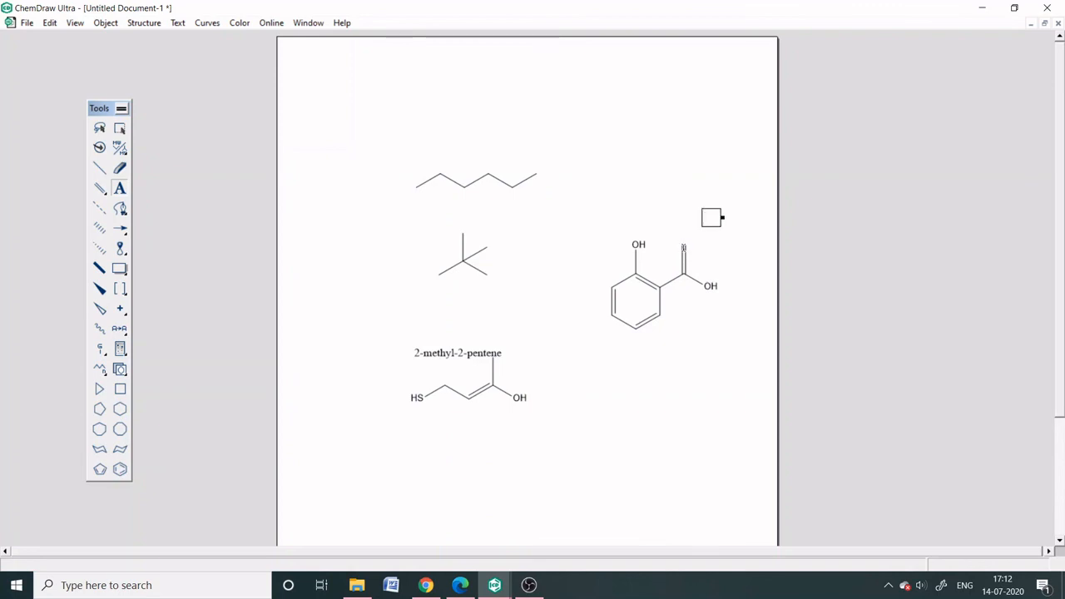
{"action": "left_click", "coordinate": [685, 245]}
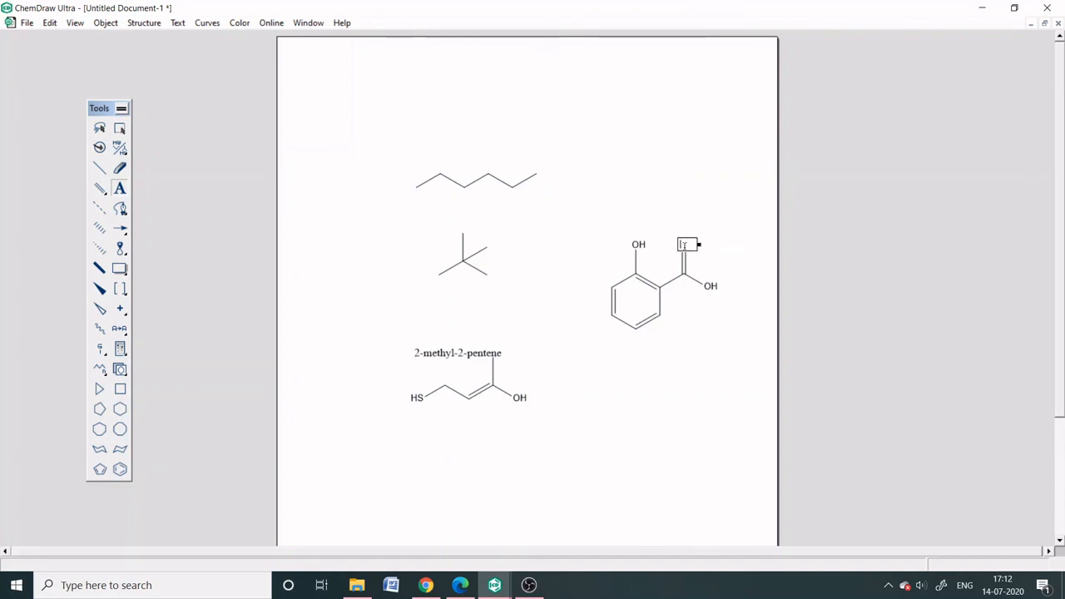
{"action": "type", "text": "O"}
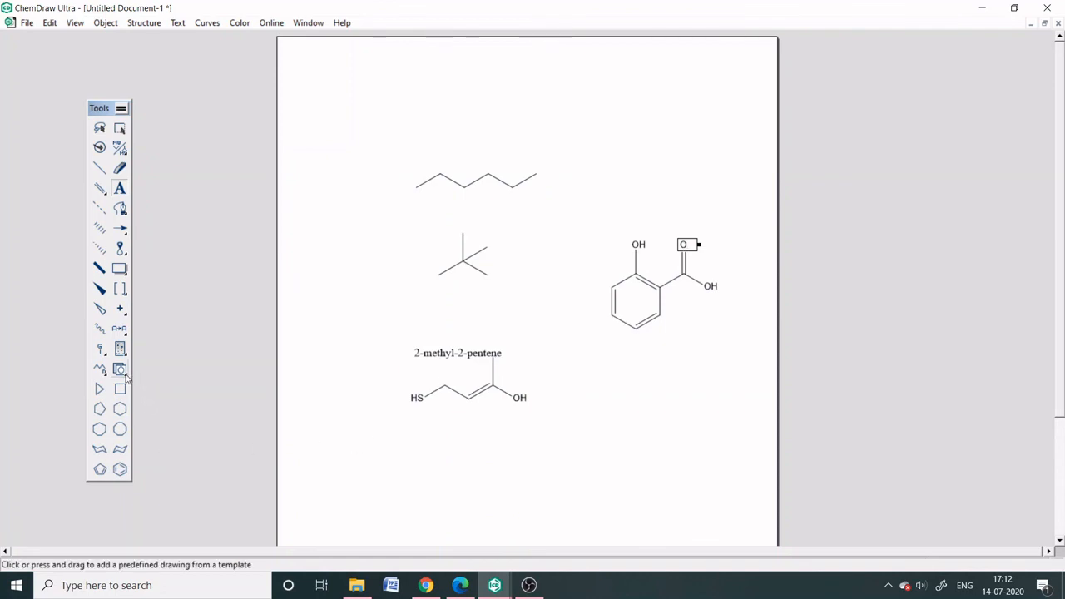
- Place a chair cyclohexane ring in the empty area below the substituted benzene ring
{"action": "left_click", "coordinate": [99, 451]}
{"action": "left_click", "coordinate": [683, 441]}
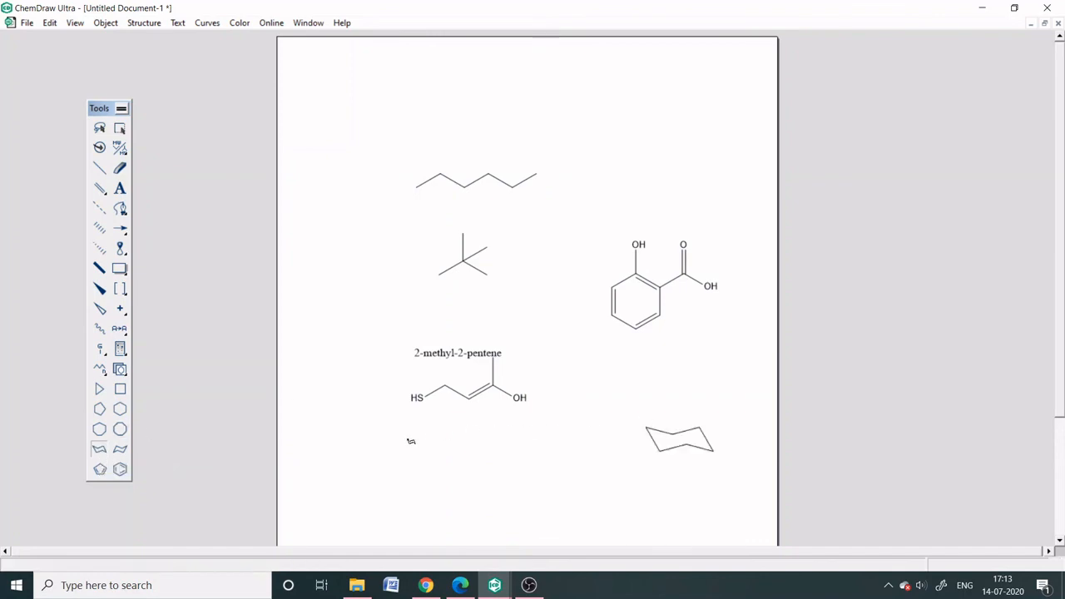
{"action": "left_click", "coordinate": [119, 371]}
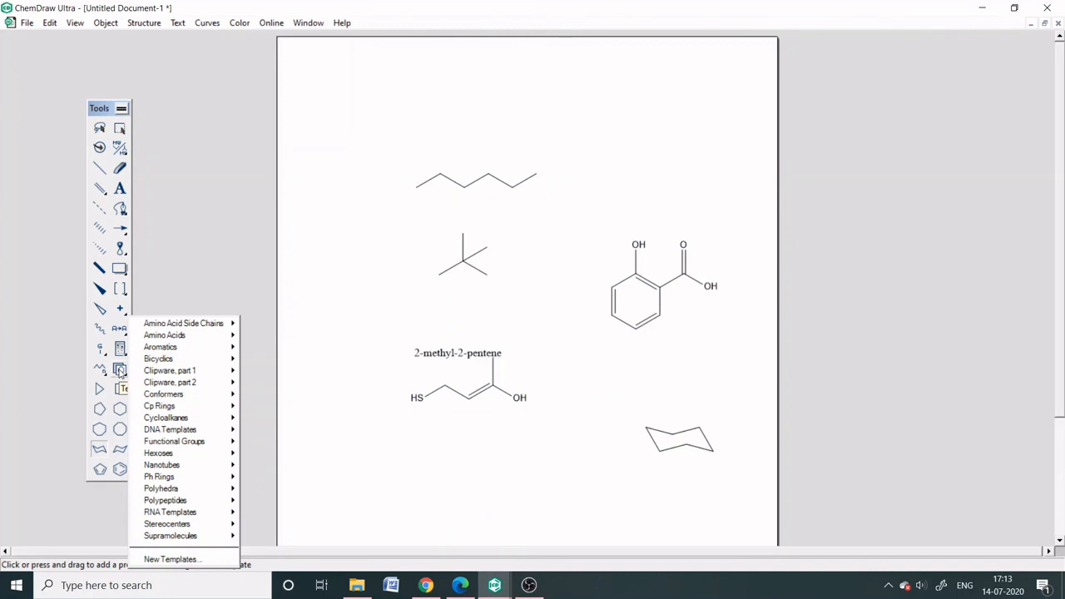
{"action": "mouse_move", "coordinate": [172, 364]}
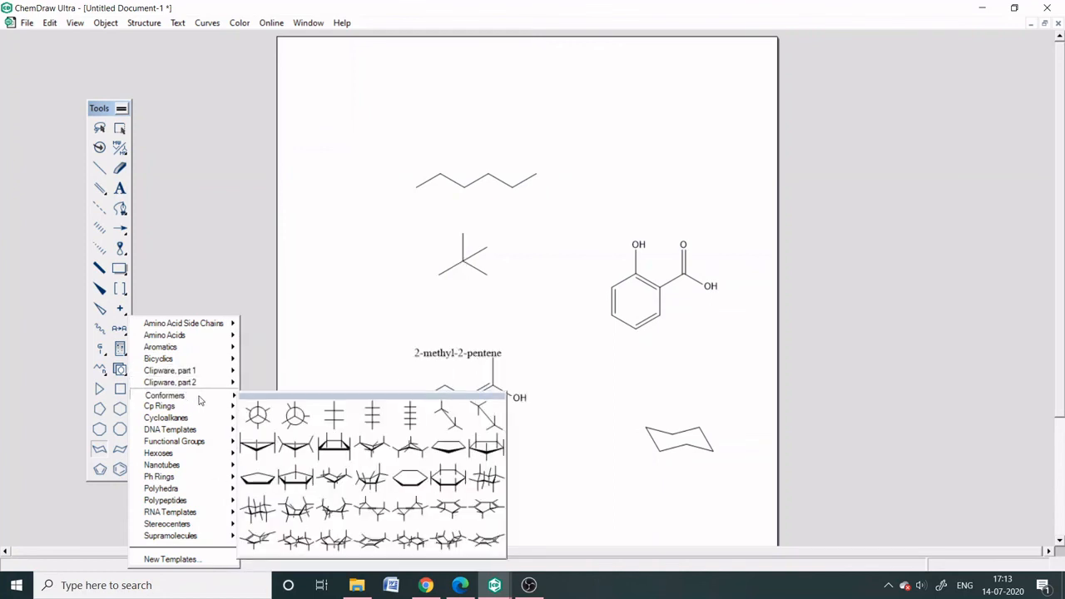
{"action": "mouse_move", "coordinate": [221, 418]}
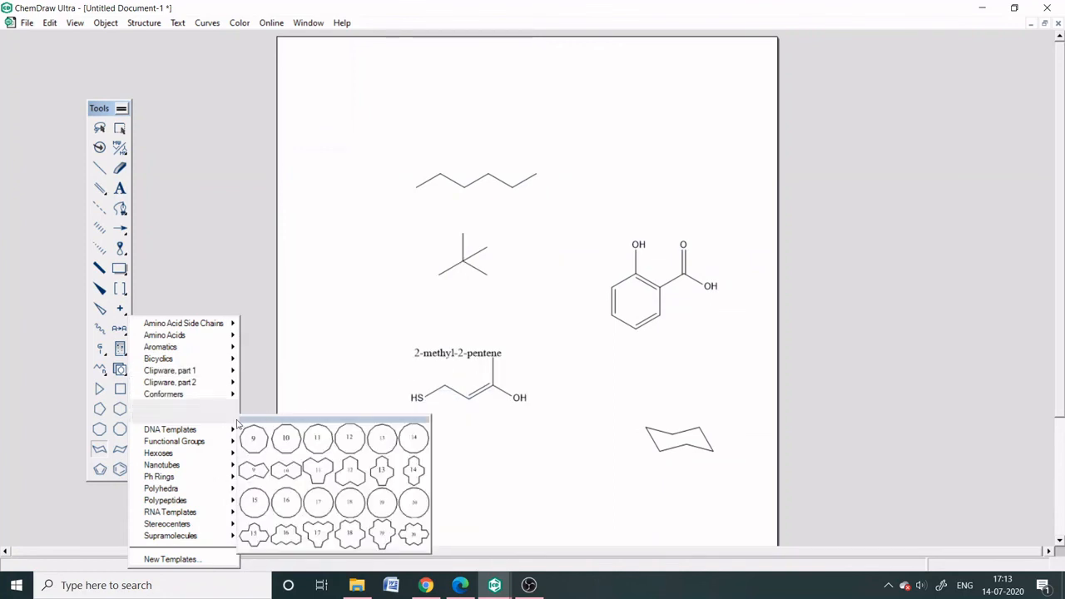
{"action": "left_click", "coordinate": [198, 334]}
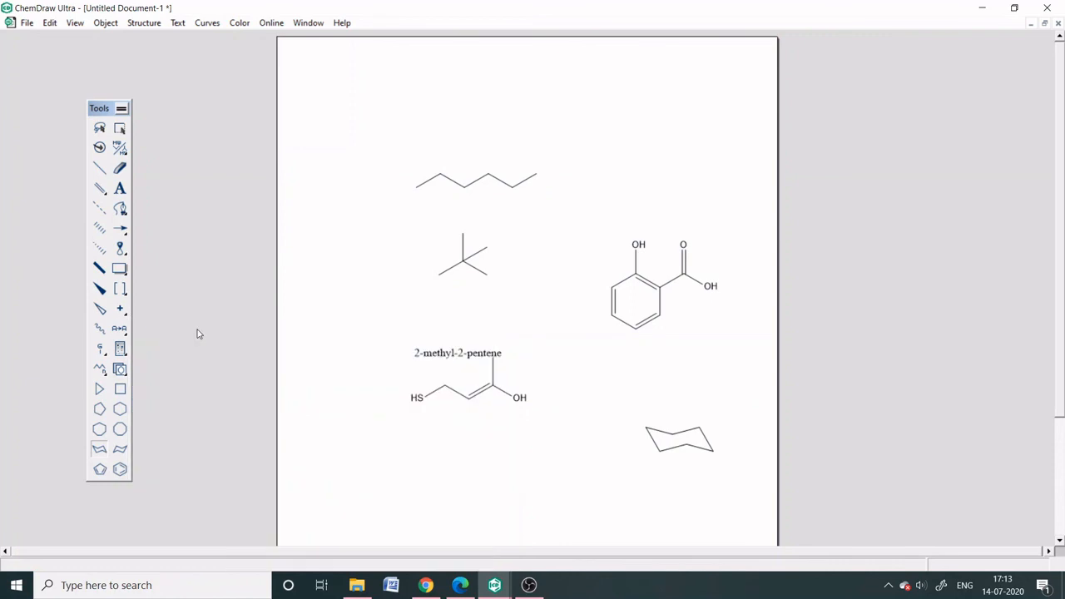